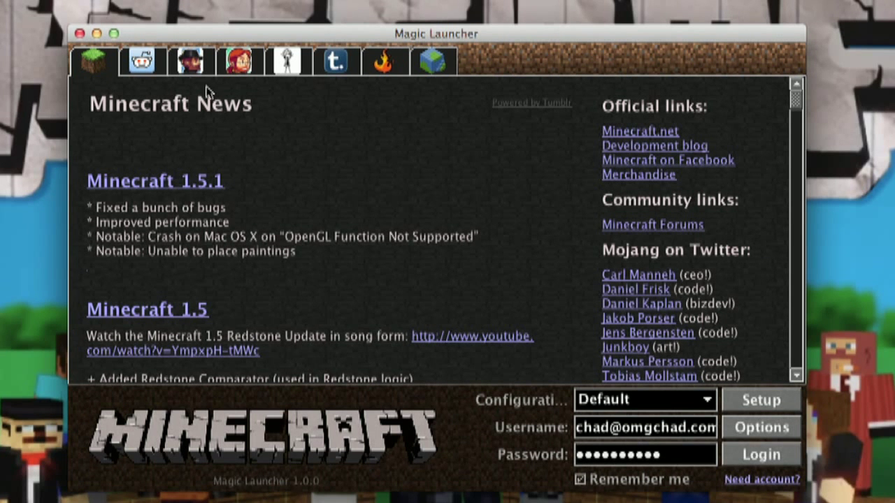
Step: Cycle through the Reddit, Twitter, Tumblr and Forums feeds to the Minecraft Wiki, leaving Default chosen
click(153, 66)
click(186, 70)
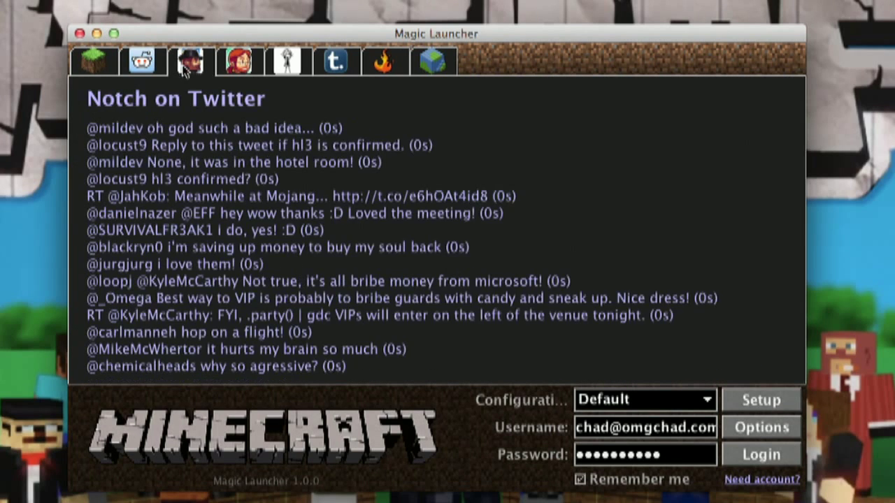
click(235, 73)
click(285, 66)
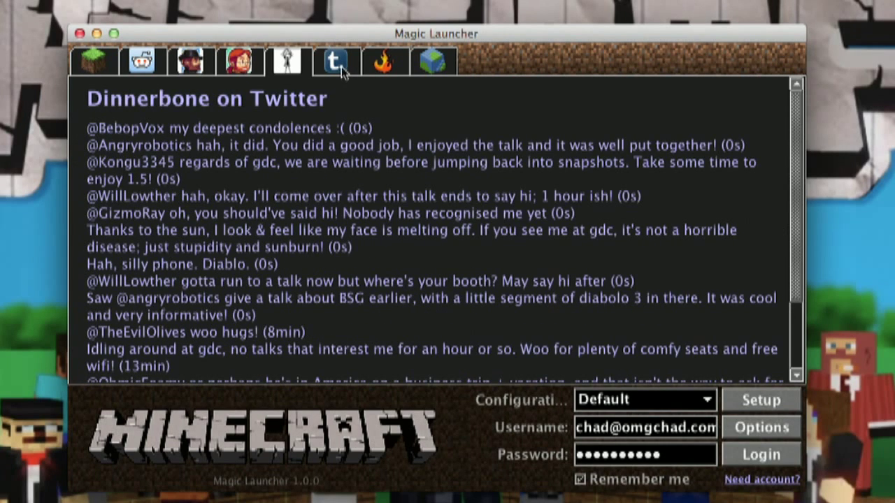
click(343, 70)
click(380, 74)
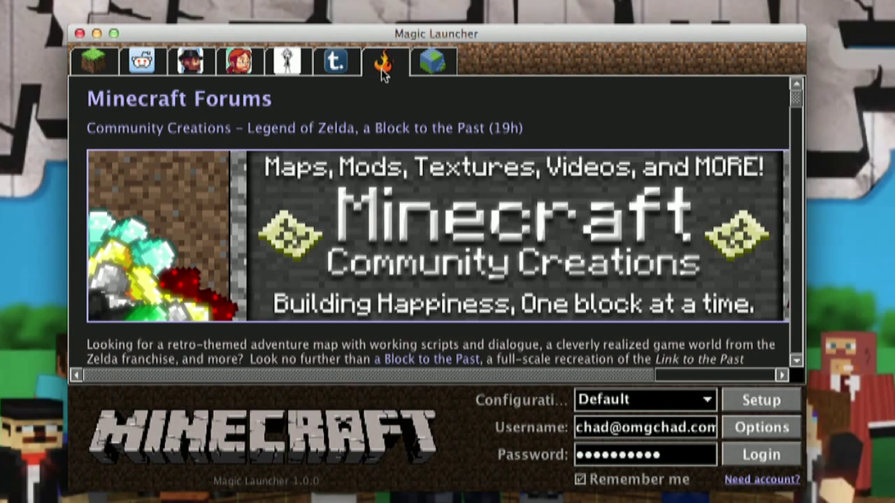
click(442, 75)
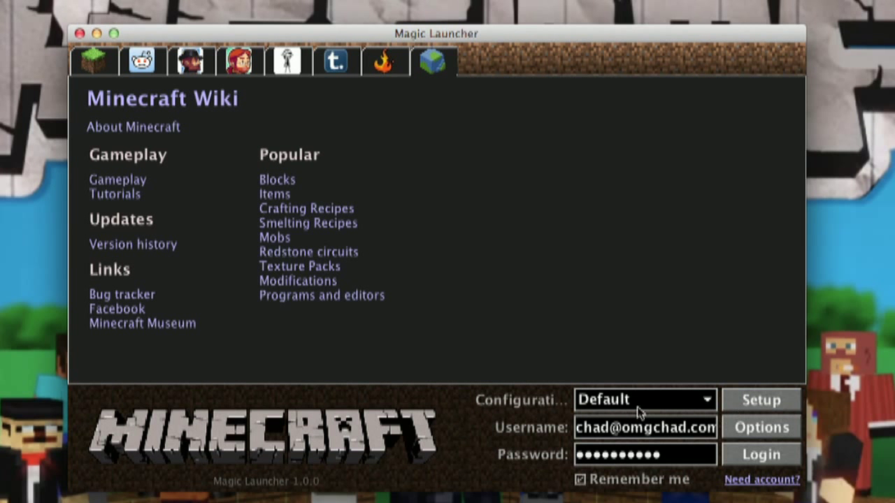
click(702, 408)
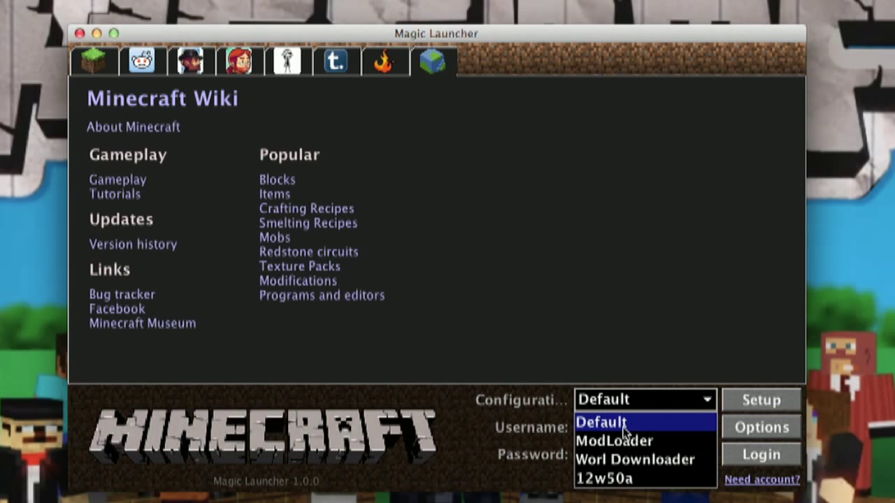
click(516, 418)
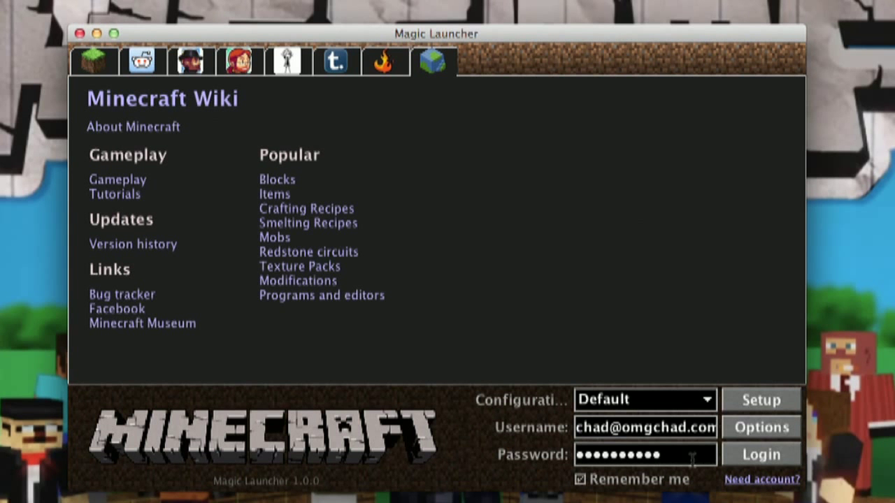
Step: Review the general Options without changes, then bring up the configuration Setup window
click(747, 436)
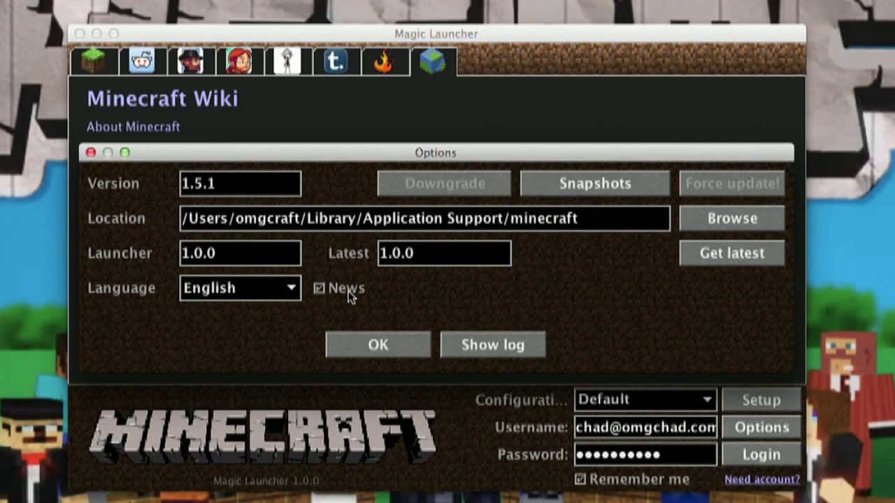
click(91, 153)
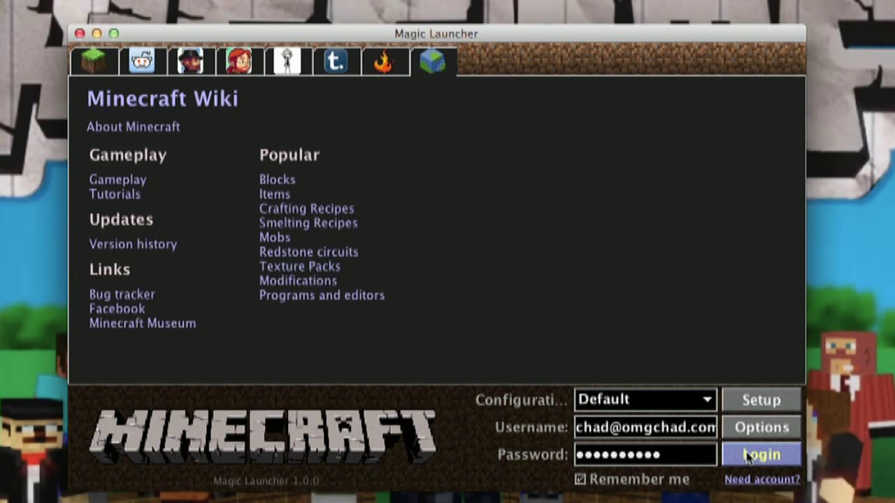
click(759, 409)
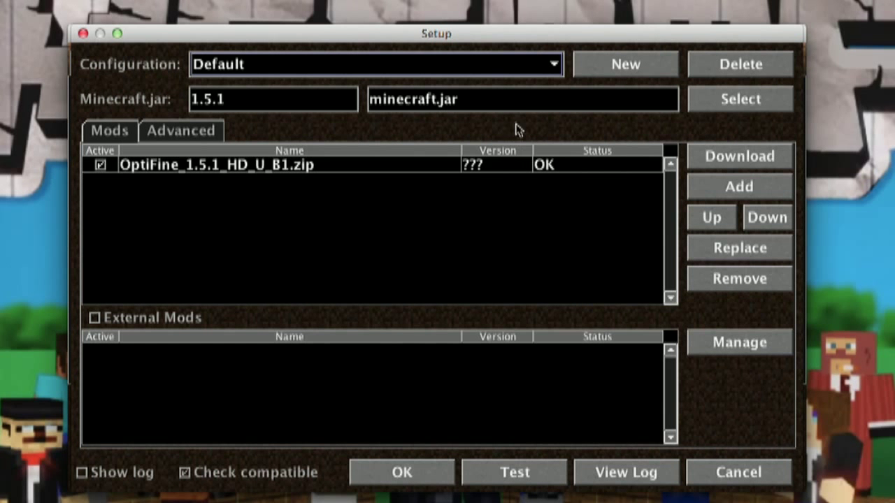
Step: Create a new configuration named Dinos!!!1, copied from nothing ('–')
click(553, 66)
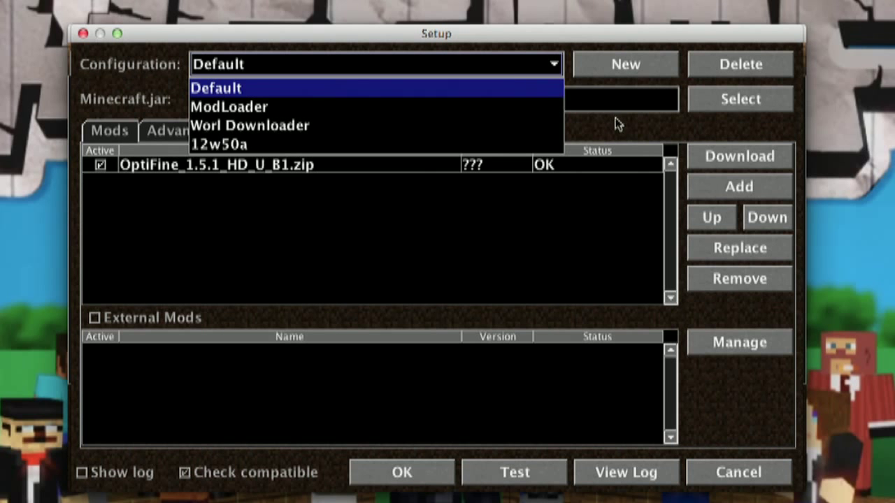
click(625, 138)
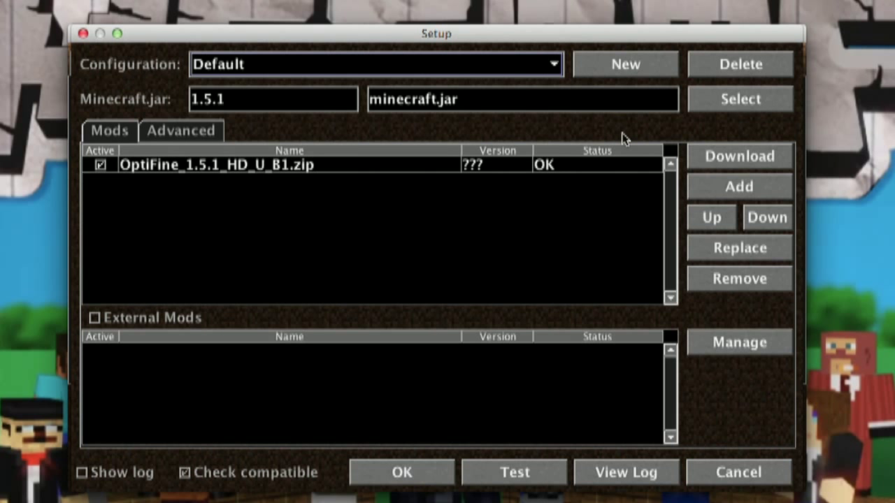
click(624, 66)
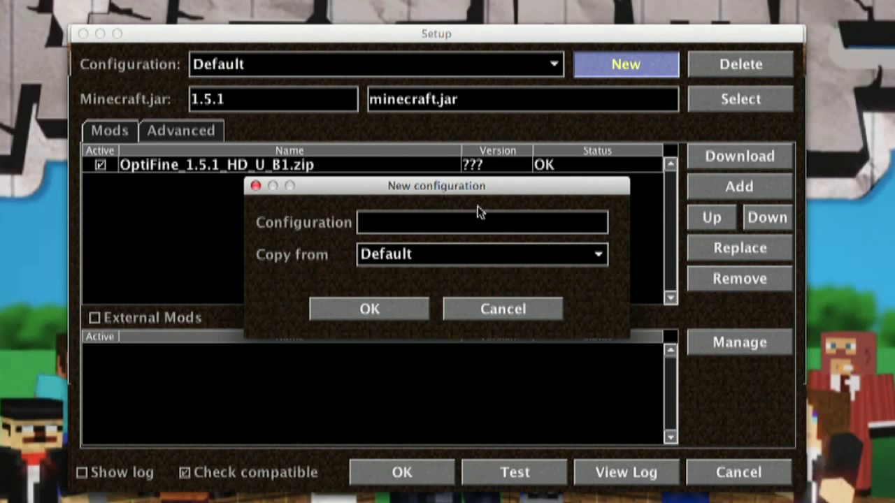
click(442, 257)
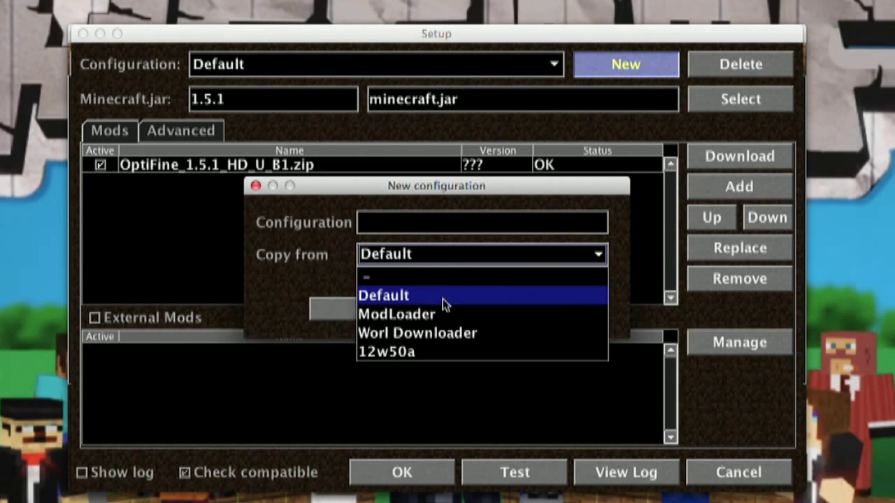
click(400, 278)
click(389, 224)
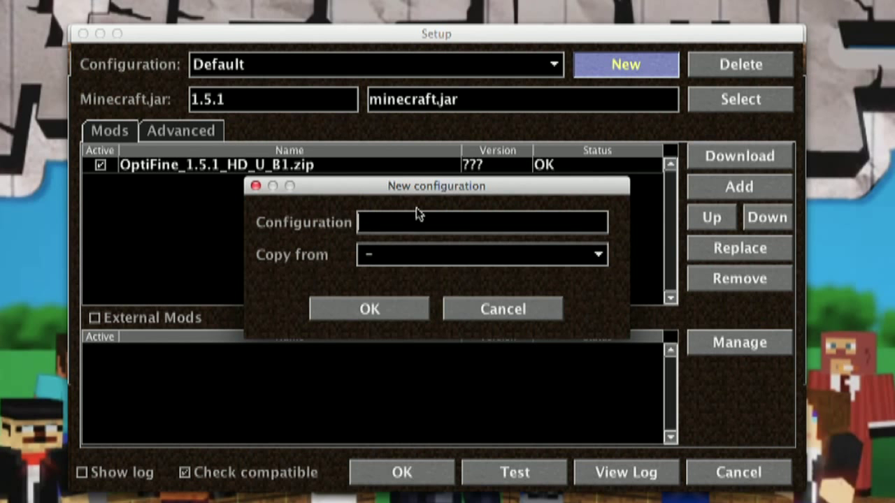
text(Dinos!!!1)
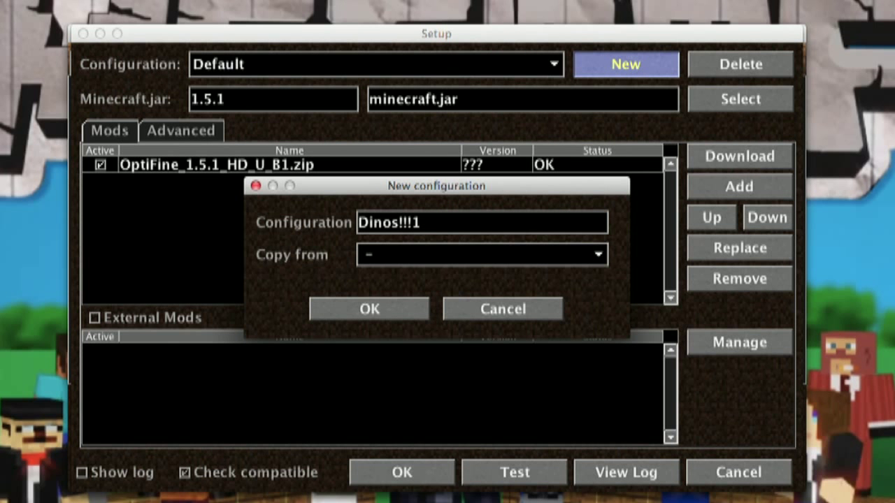
click(370, 319)
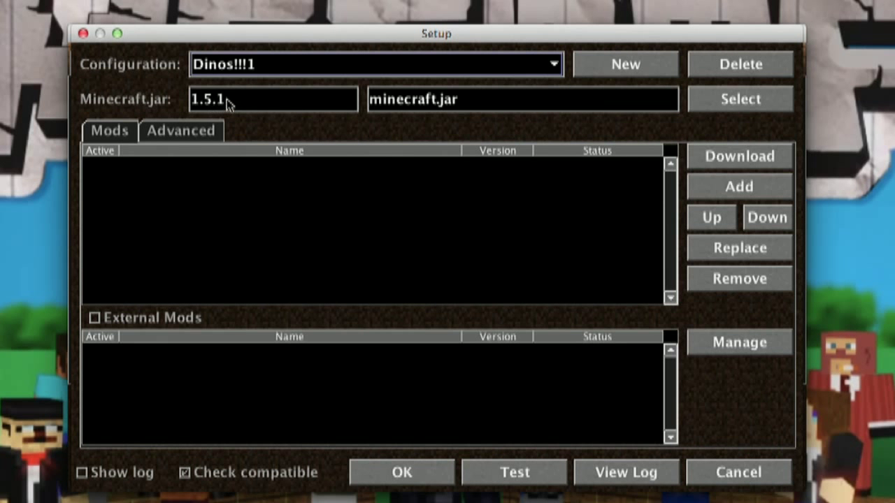
click(735, 105)
click(209, 239)
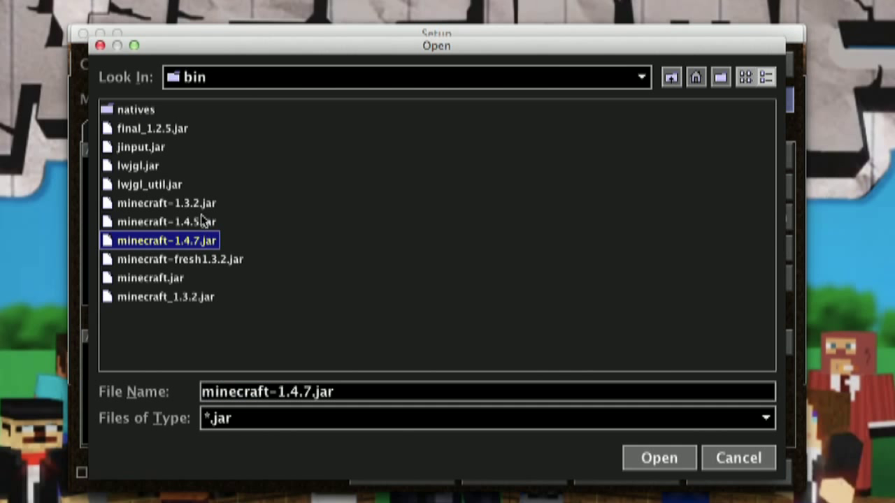
click(198, 210)
click(190, 243)
click(657, 458)
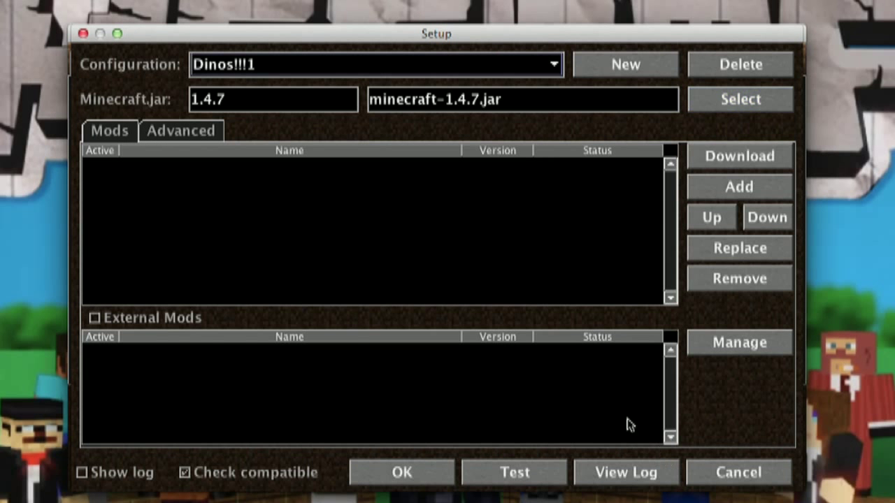
click(759, 104)
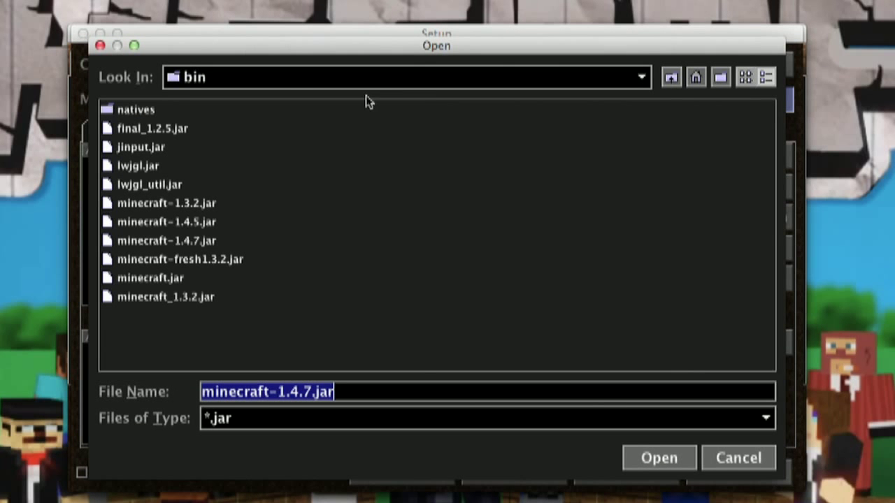
click(178, 278)
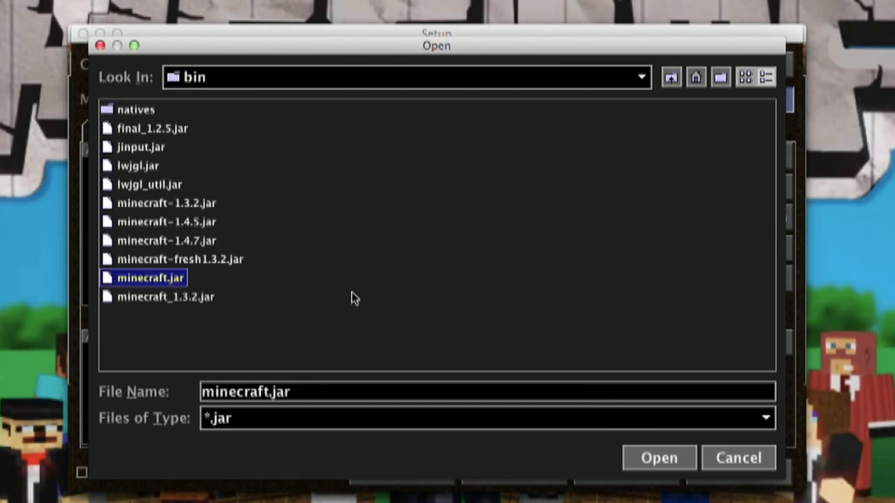
click(660, 460)
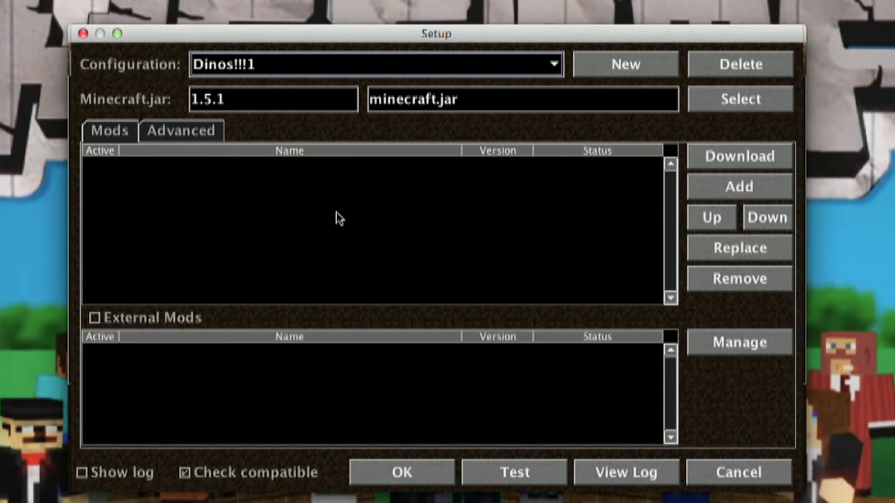
Step: Add AnimalBikes_Modloader_1.5.1.zip, ModLoader-2.zip and OptiFine_1.5.1_HD_U_B1.zip from the 1.5.1 folder
click(767, 181)
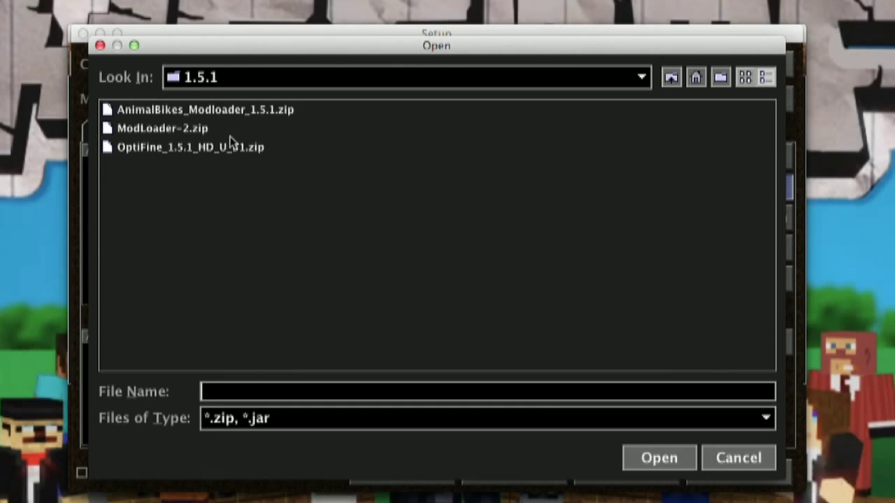
click(182, 112)
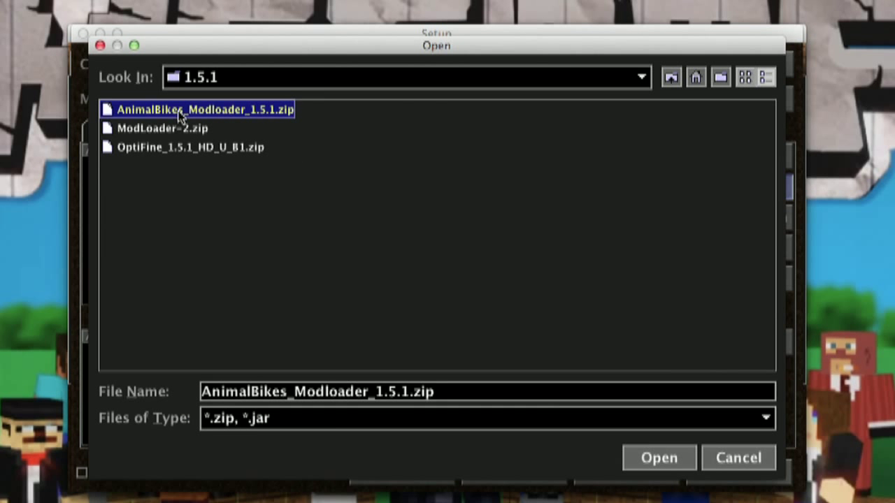
shift+click(181, 148)
click(648, 458)
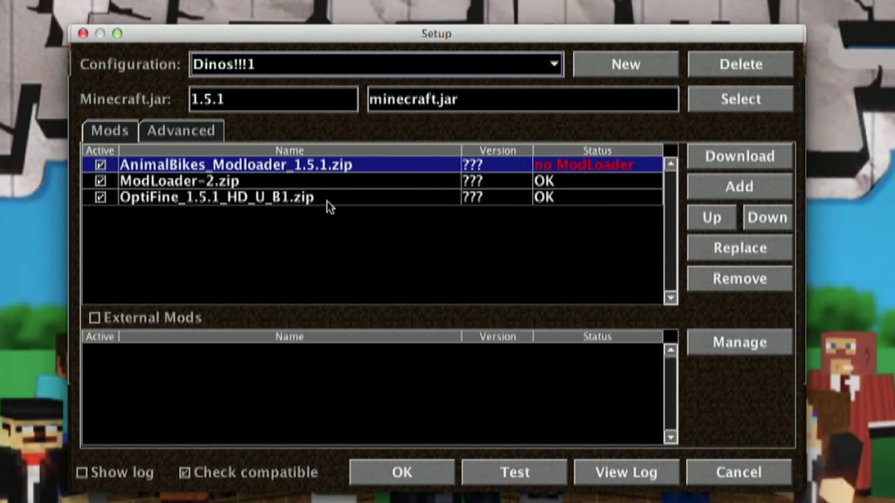
click(554, 169)
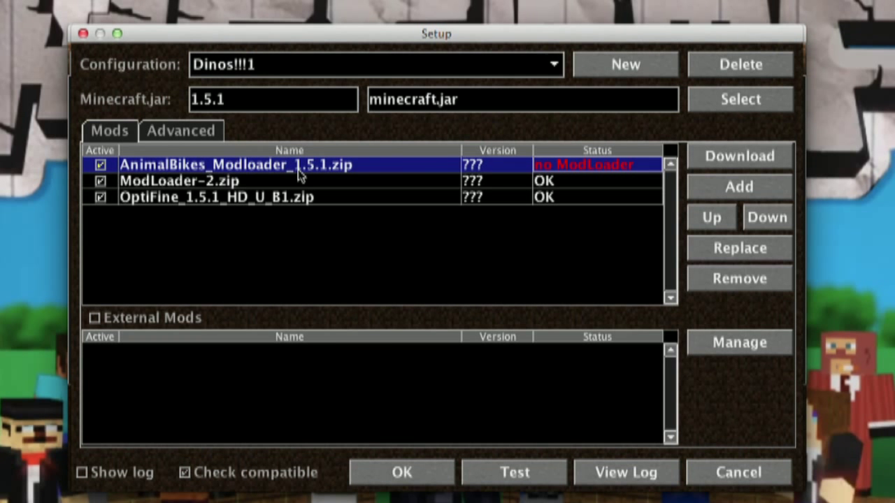
Step: Reorder the mods to ModLoader-2.zip, OptiFine, then AnimalBikes_Modloader_1.5.1.zip
click(203, 195)
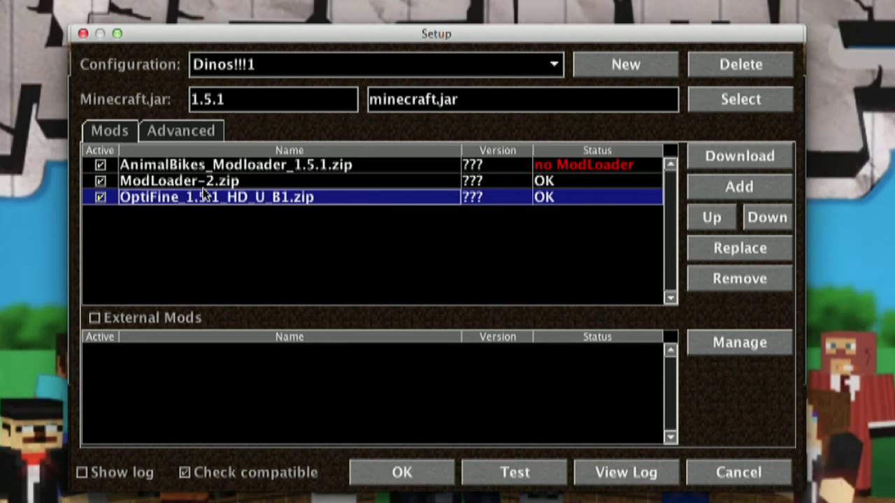
click(201, 182)
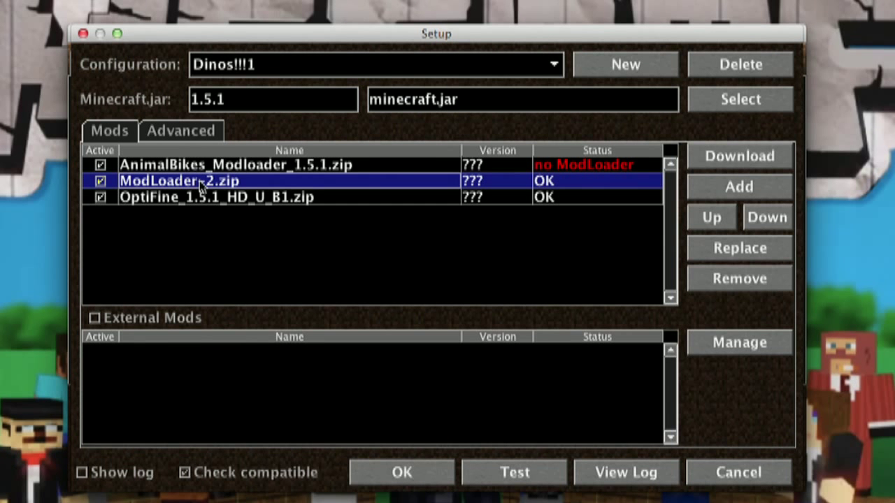
click(203, 198)
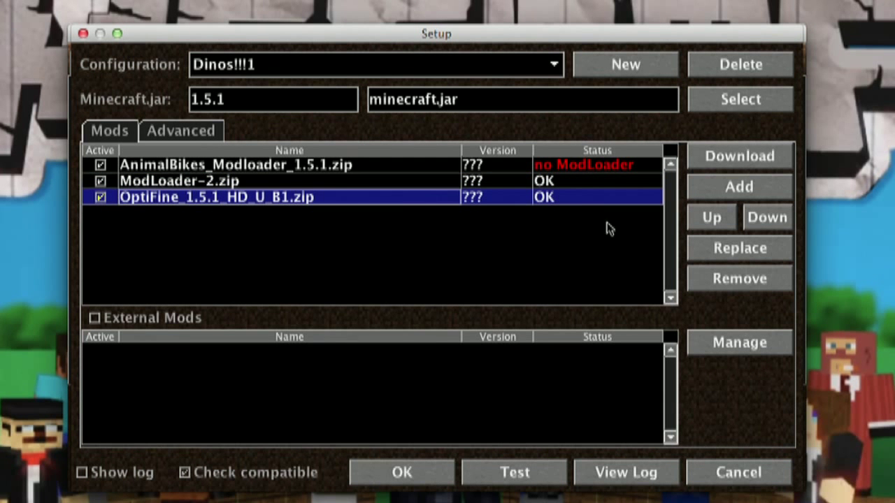
click(711, 218)
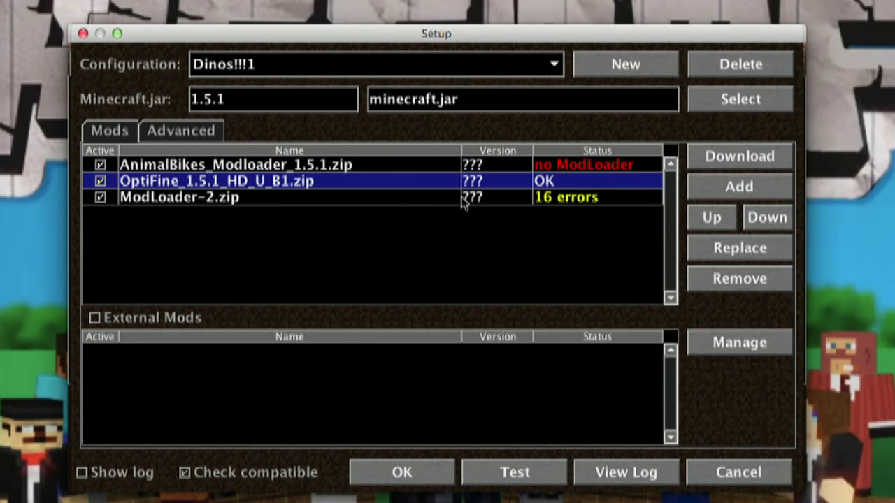
click(762, 223)
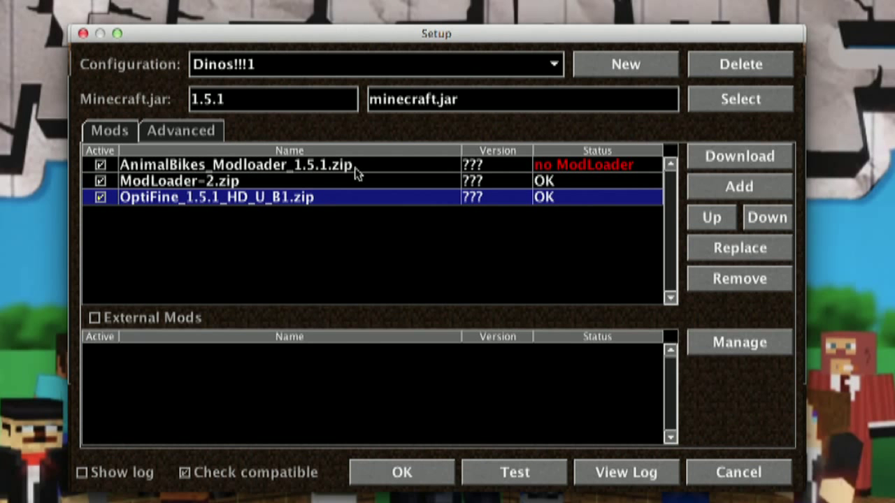
click(328, 167)
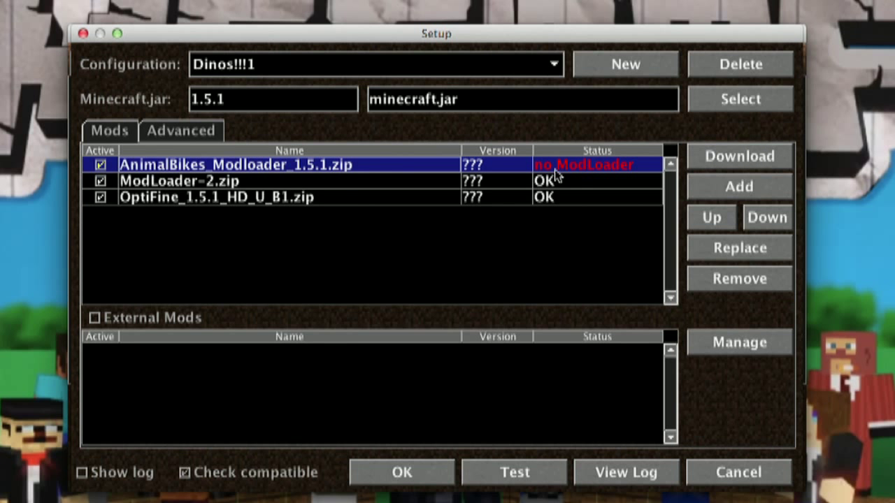
click(767, 218)
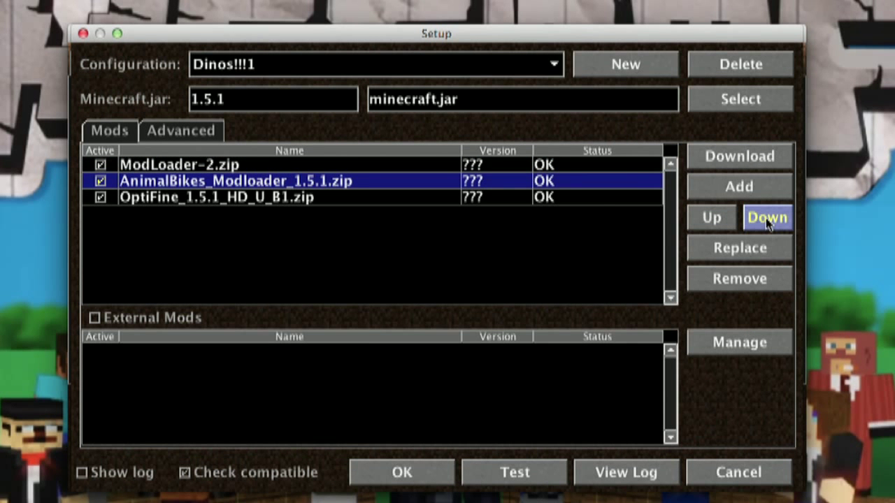
click(767, 219)
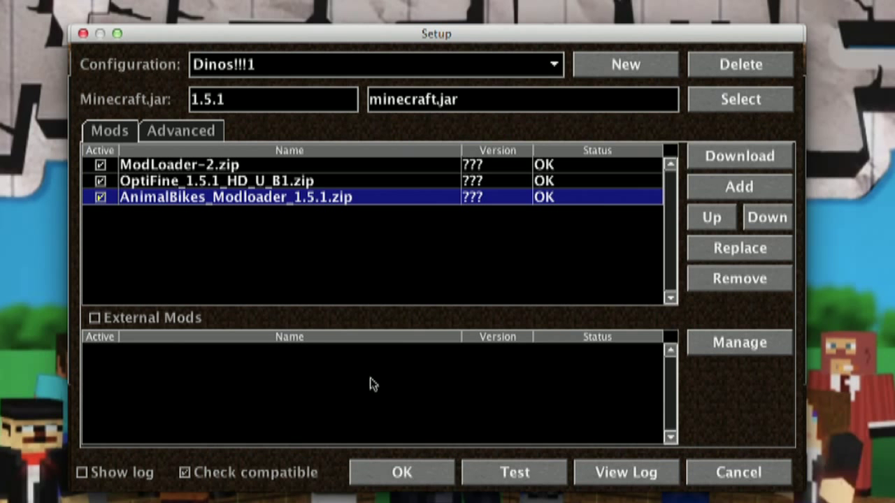
click(186, 137)
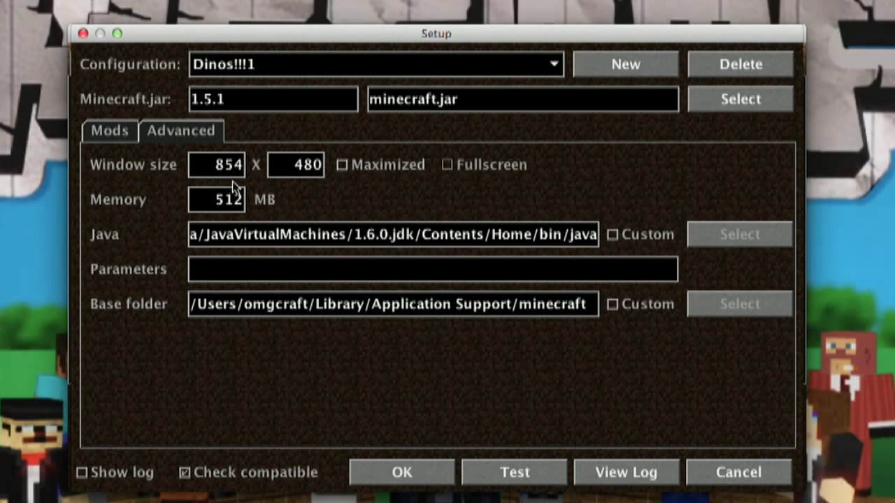
Step: Turn on Maximized and change the memory from 512 to 1028 MB
click(341, 166)
drag(199, 200, 250, 200)
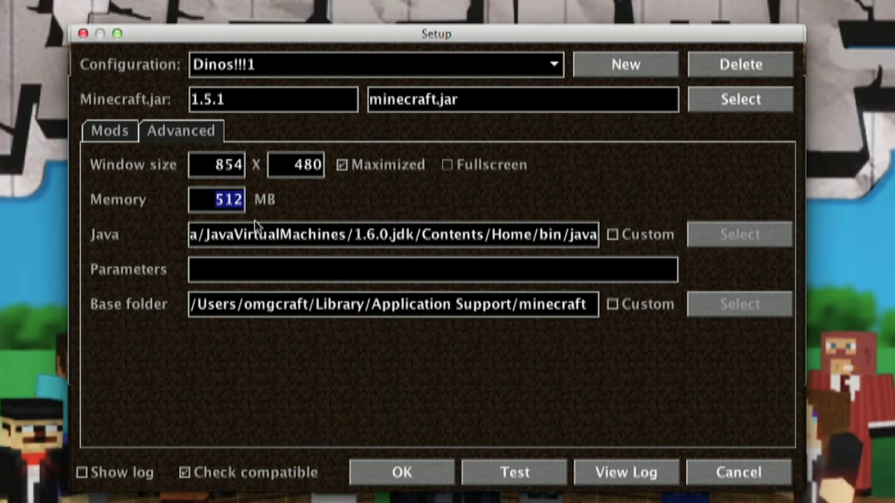
text(1)
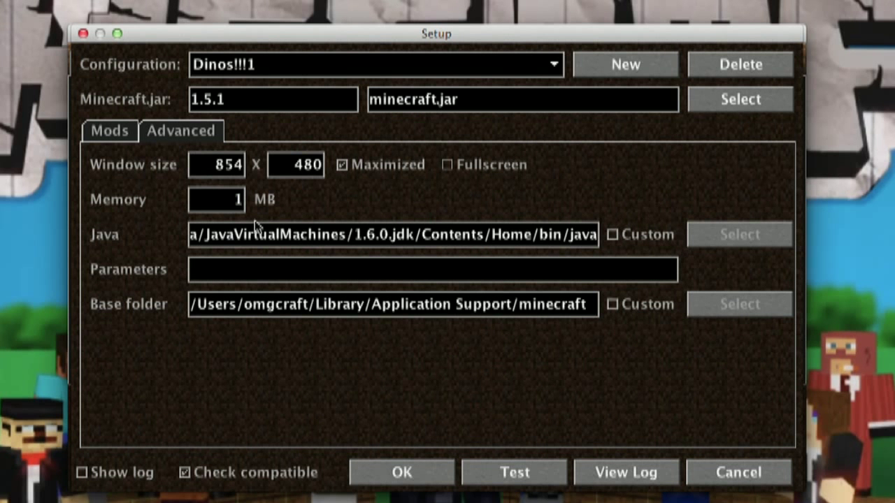
text(028)
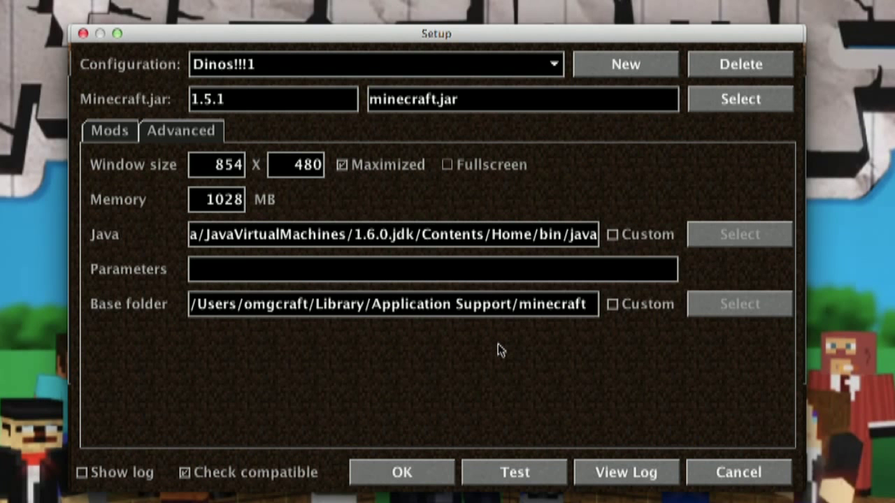
click(517, 470)
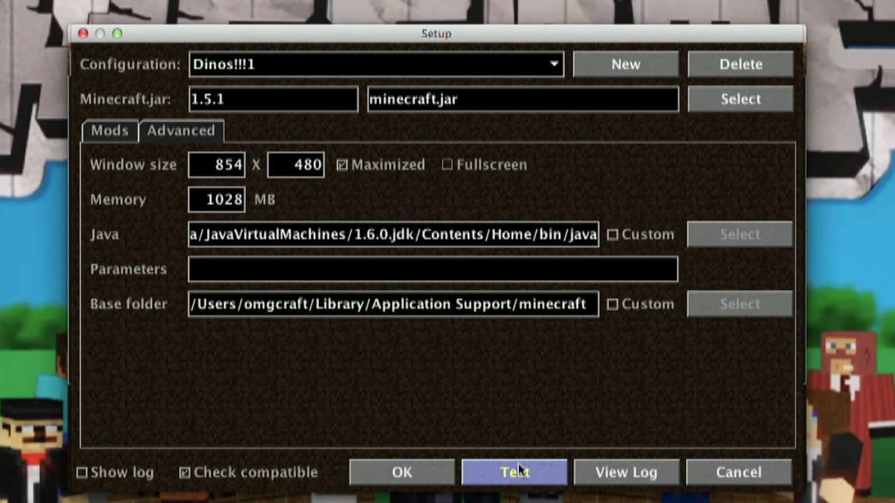
Step: Test-launch, save the setup, and choose Dinos!!!1 as the active configuration
click(526, 473)
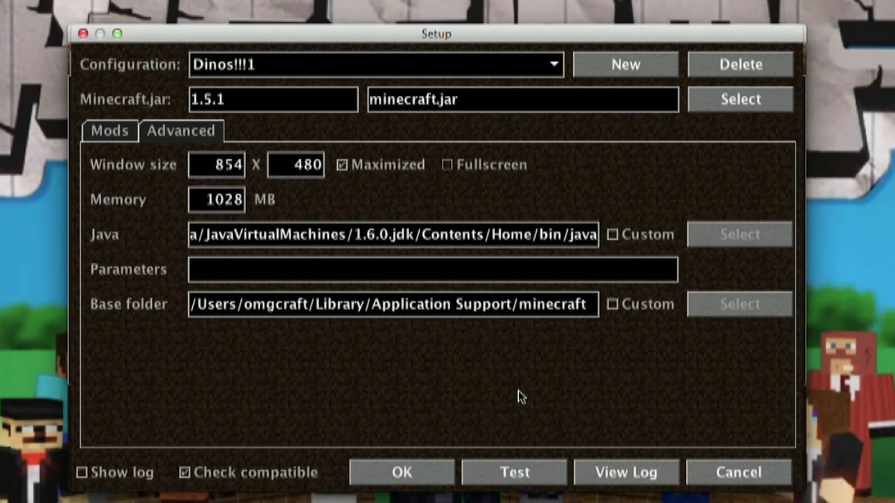
click(418, 474)
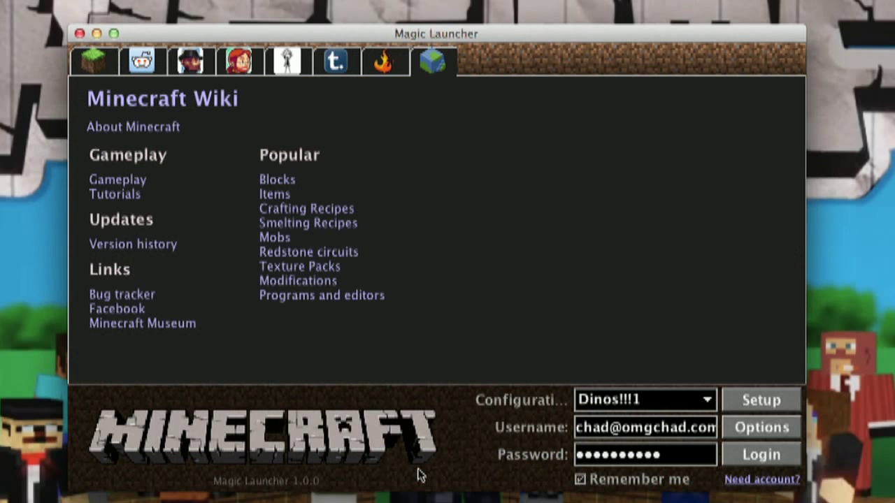
click(665, 413)
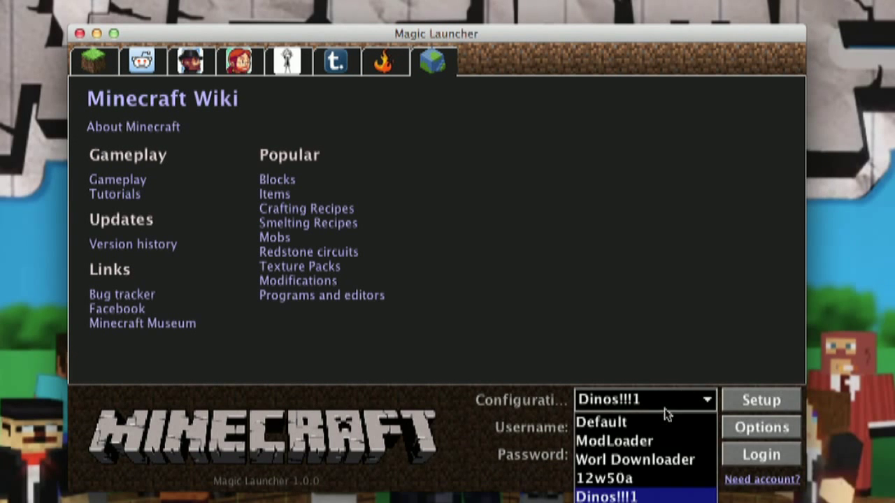
click(641, 497)
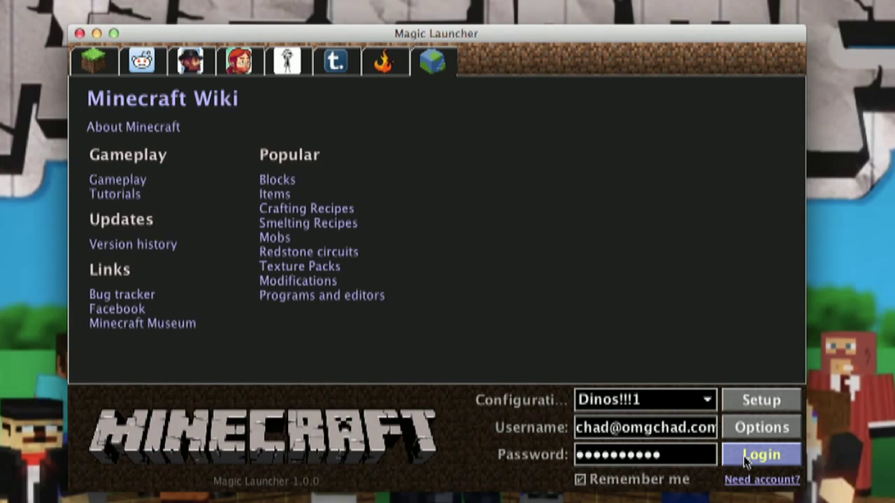
Step: Log in and load the Animals! singleplayer world
click(761, 455)
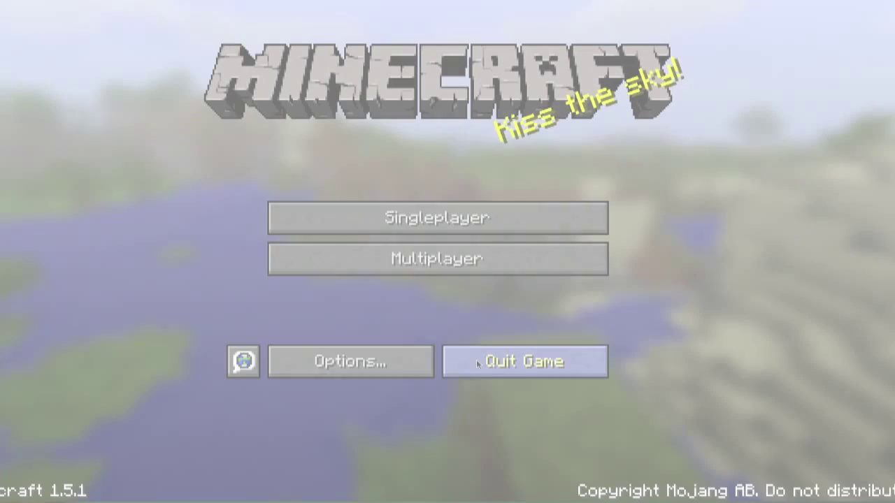
click(439, 225)
double_click(423, 216)
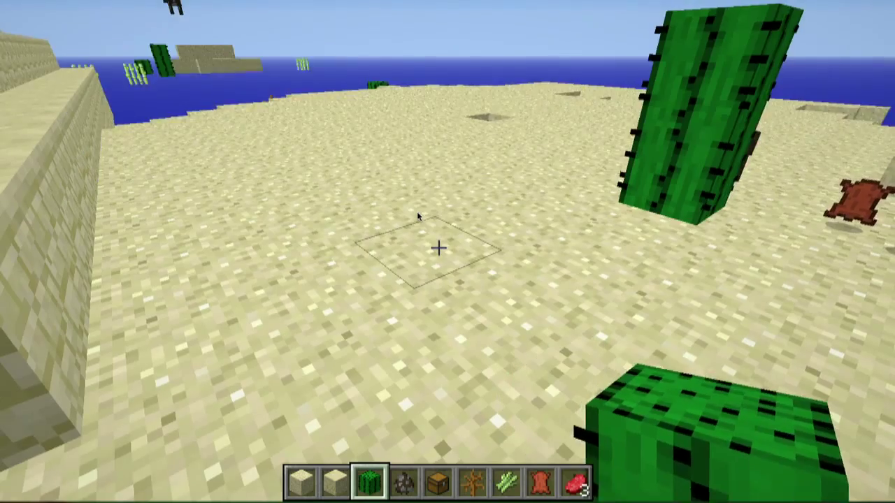
Step: In the creative inventory, put a bike in hotbar slot 8 and discard the leather and raw beef
key(e)
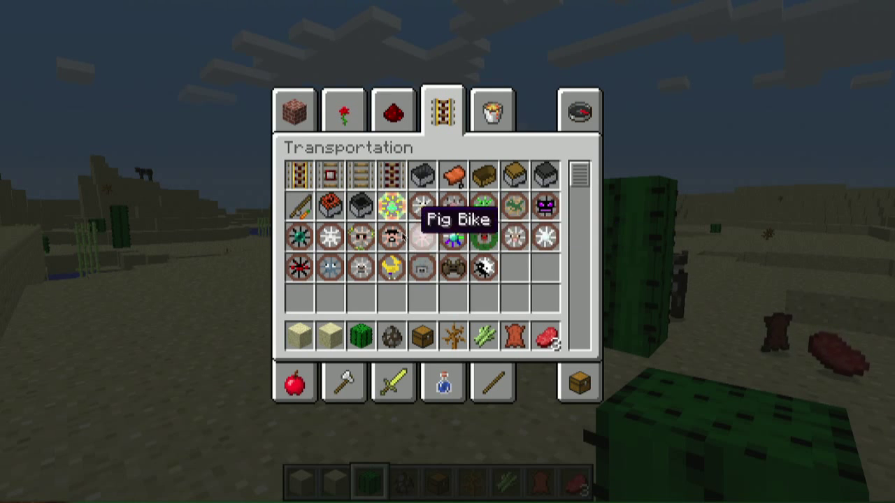
click(514, 205)
click(514, 336)
click(515, 299)
click(546, 336)
click(546, 293)
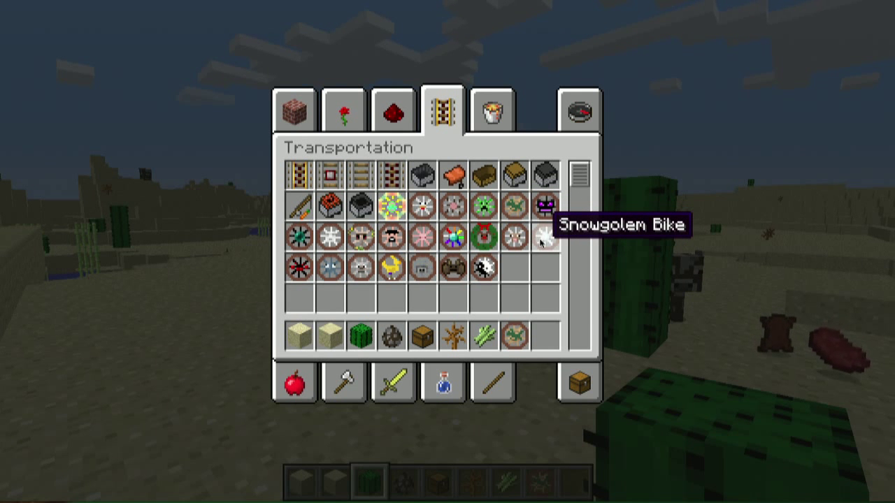
Step: Fill hotbar slots 1–7 with Snowgolem, sheep, Reindeer, rainbow and Pig Bikes
key(1)
key(2)
key(3)
key(4)
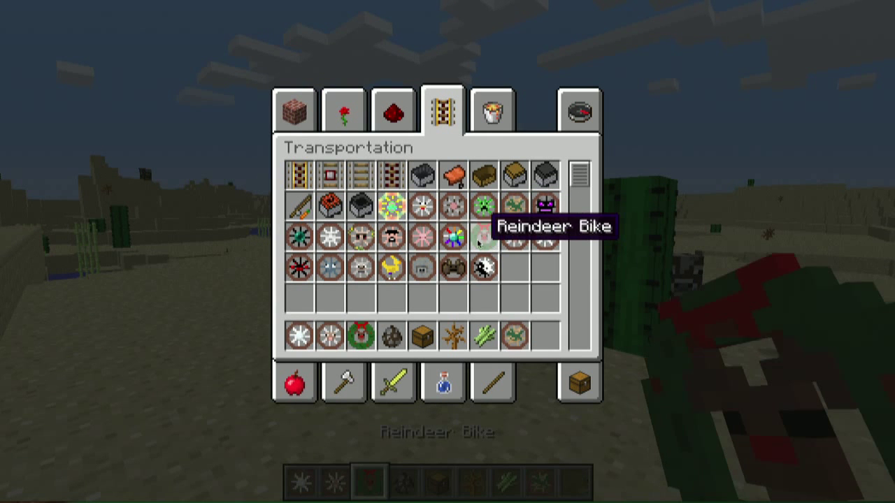
key(5)
key(6)
key(7)
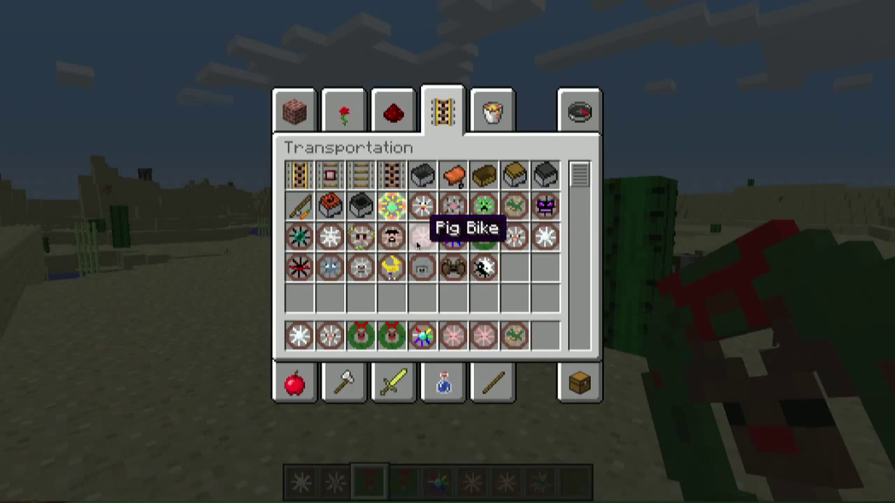
key(e)
Step: Spawn two Dino Bikes on the desert sand
scroll(438, 247, down, 5)
right_click(436, 246)
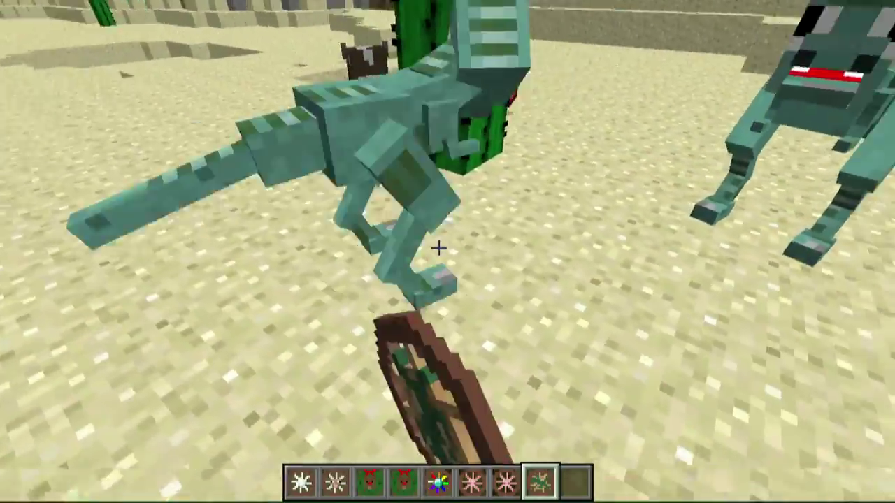
right_click(439, 247)
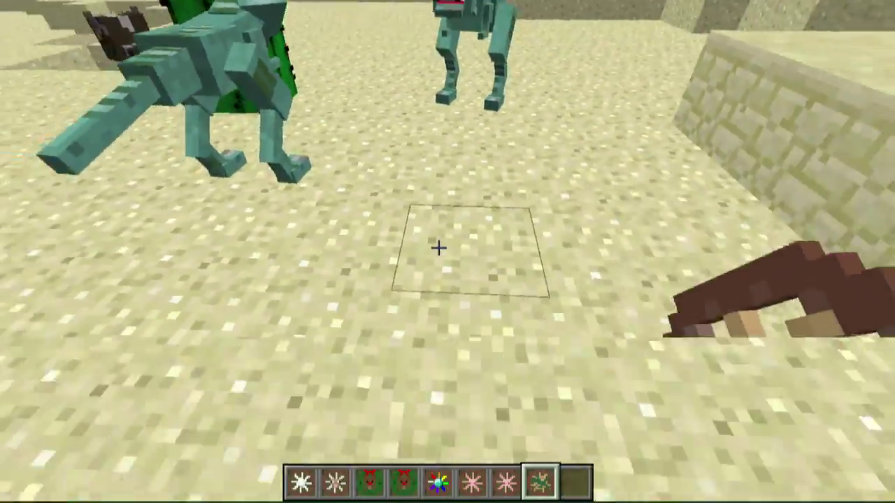